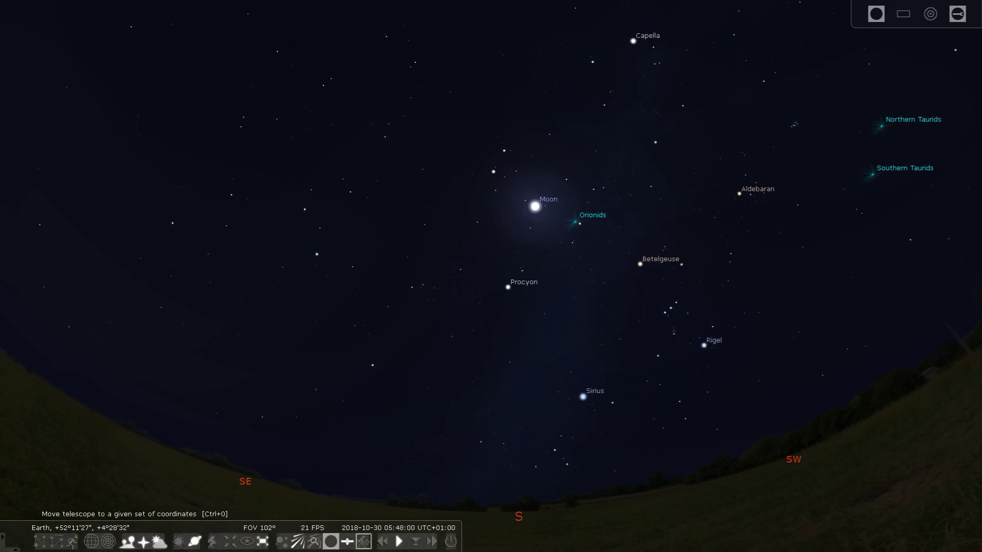
Step: Turn off the atmosphere display, and switch the deep-sky object markers on and back off
key(a)
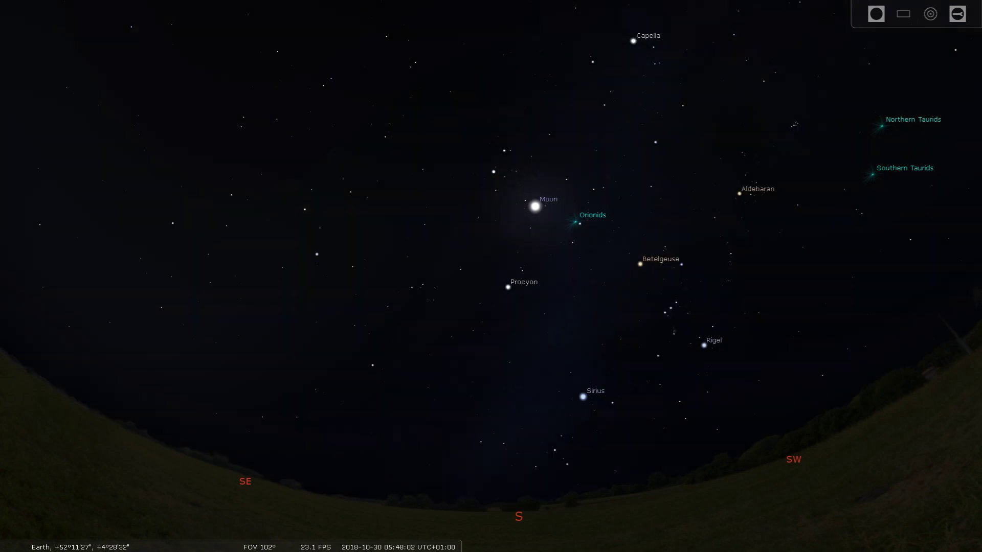
key(a)
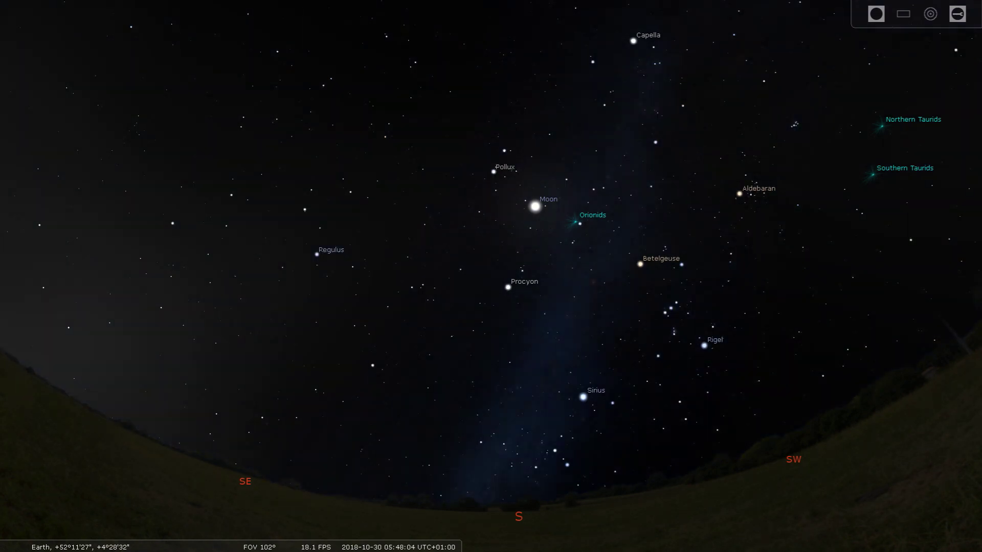
key(d)
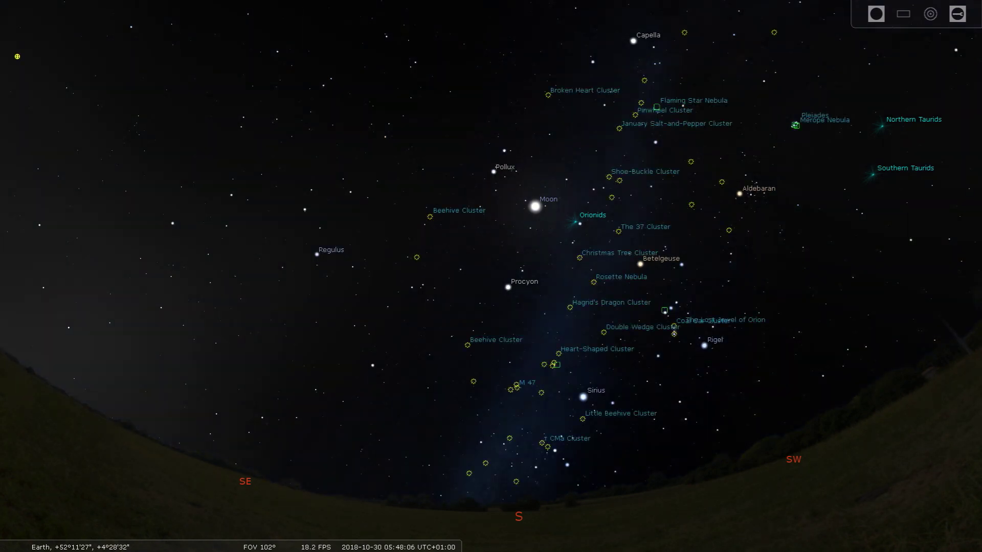
key(d)
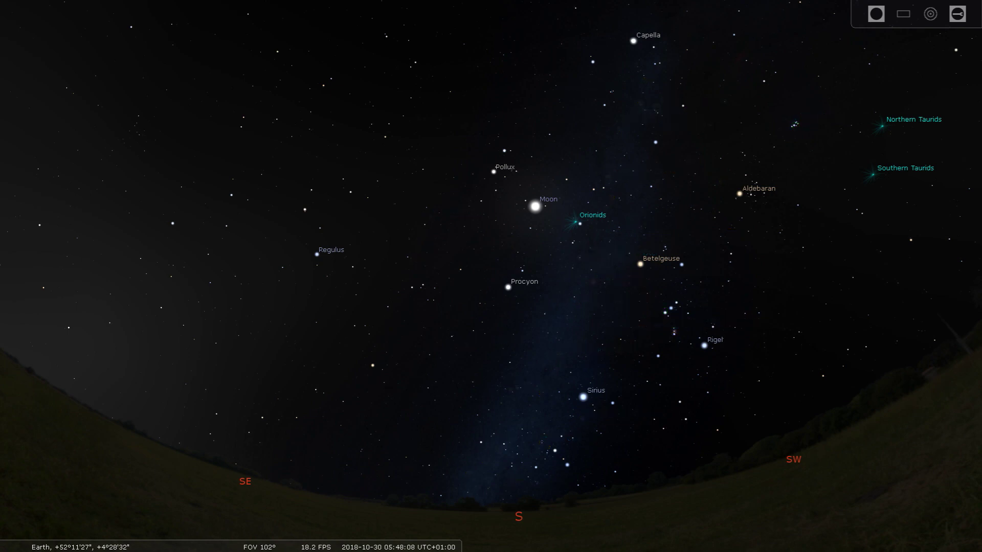
Step: Show the equatorial grid, look across the southern sky with it, and hide the grid again
key(e)
key(Down)
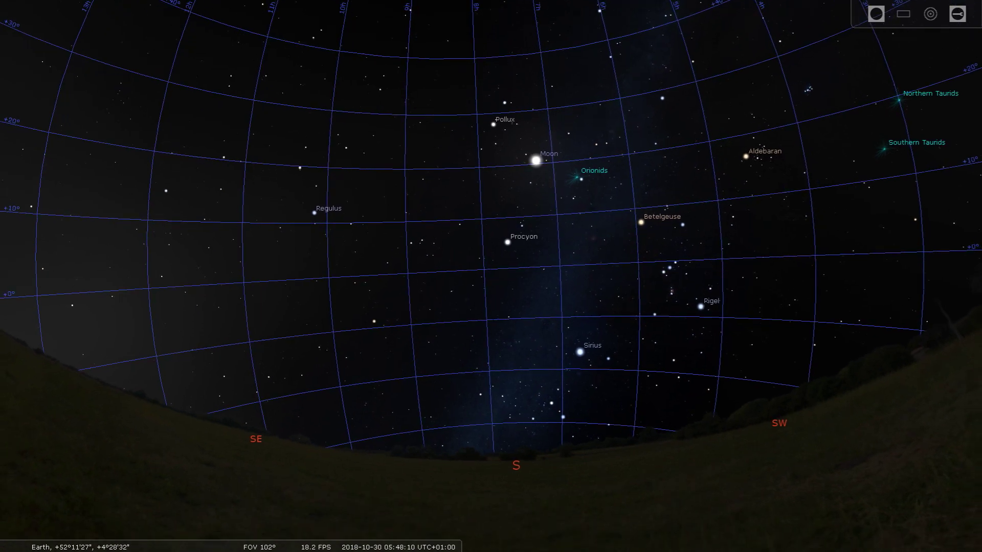
key(Up)
key(Left)
key(Down)
key(e)
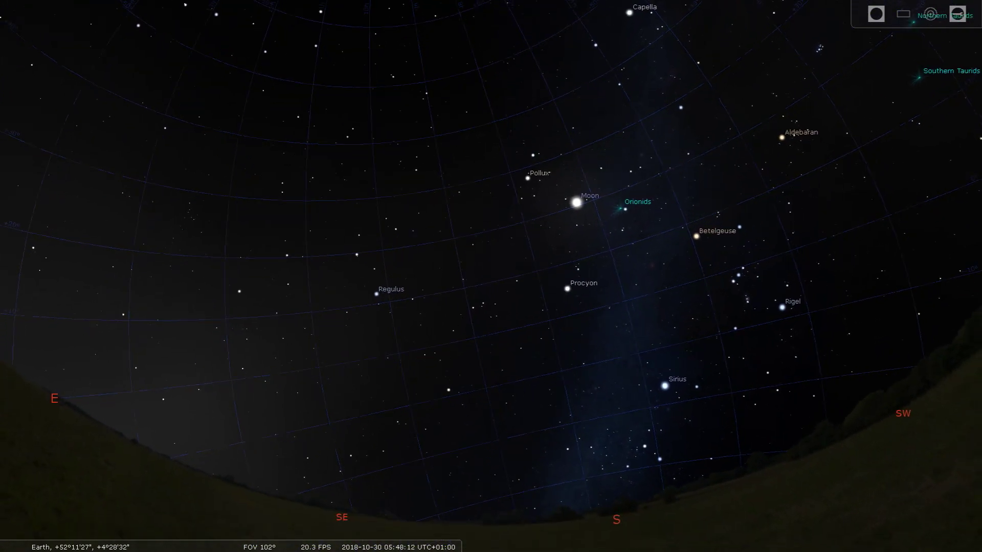
key(Down)
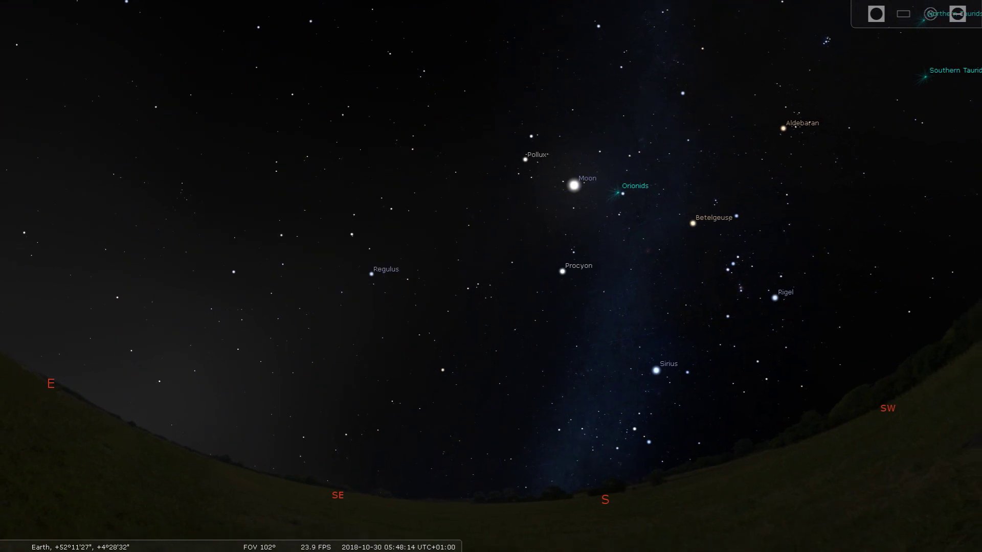
Step: Review the configured telescopes and camera sensors in the Oculars settings, and close the settings
mouse_move(383, 541)
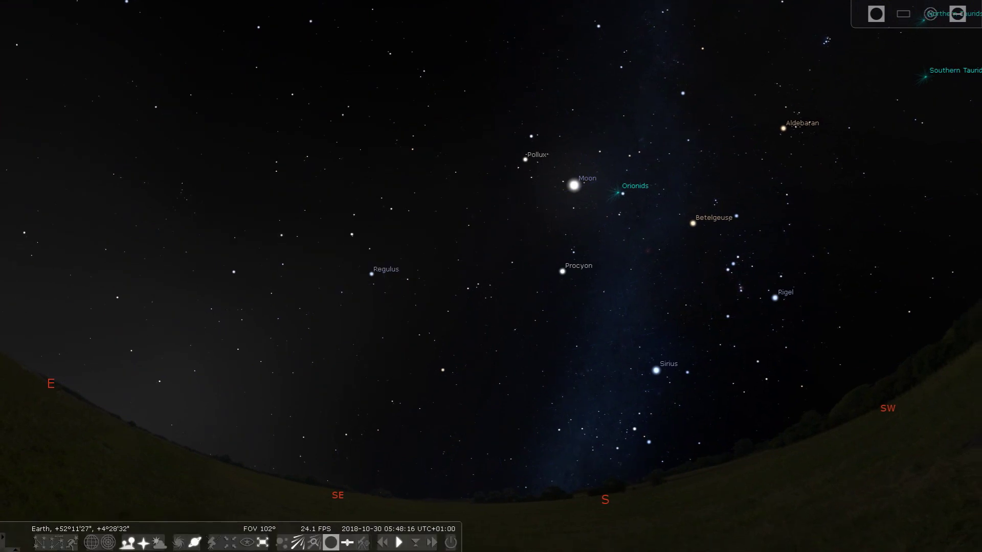
key(alt+o)
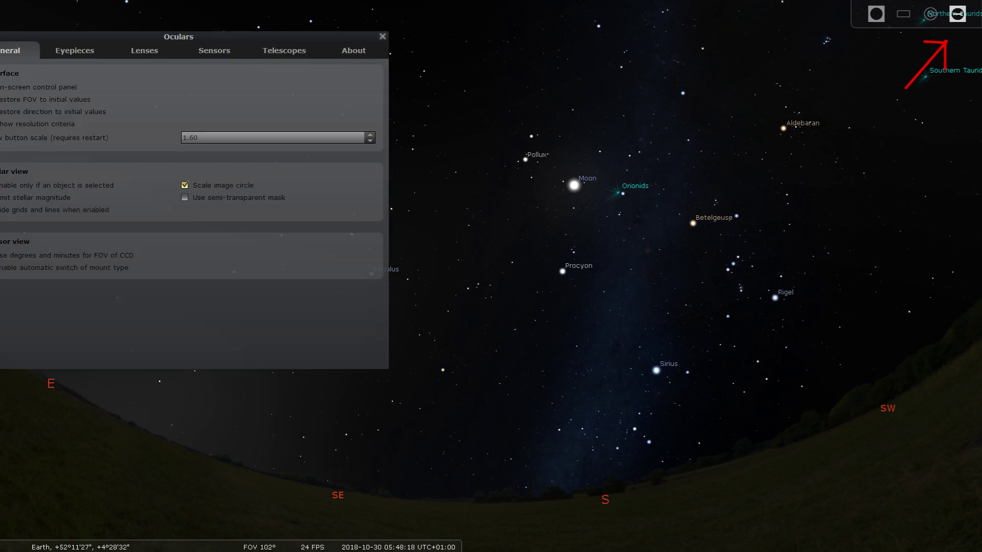
drag(178, 36, 295, 35)
click(400, 49)
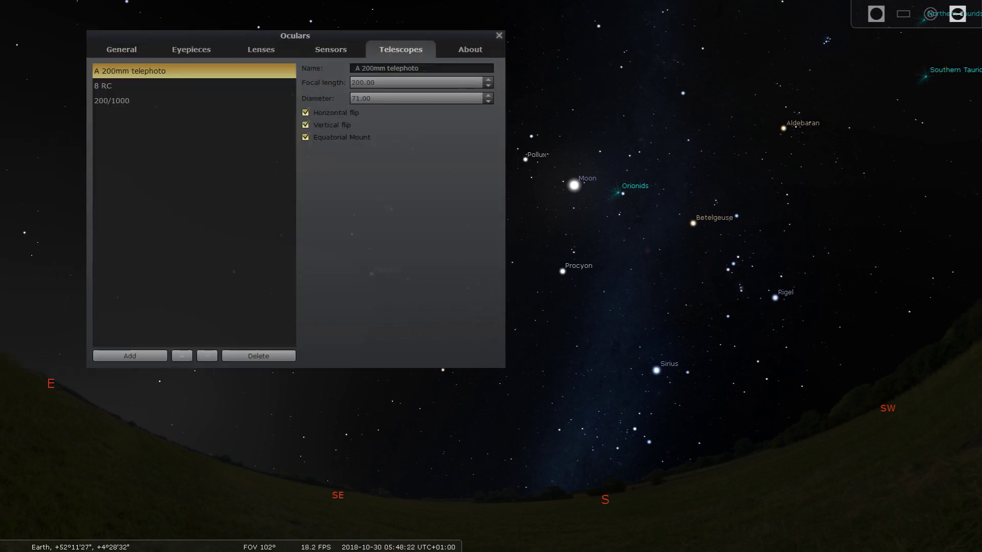
click(331, 49)
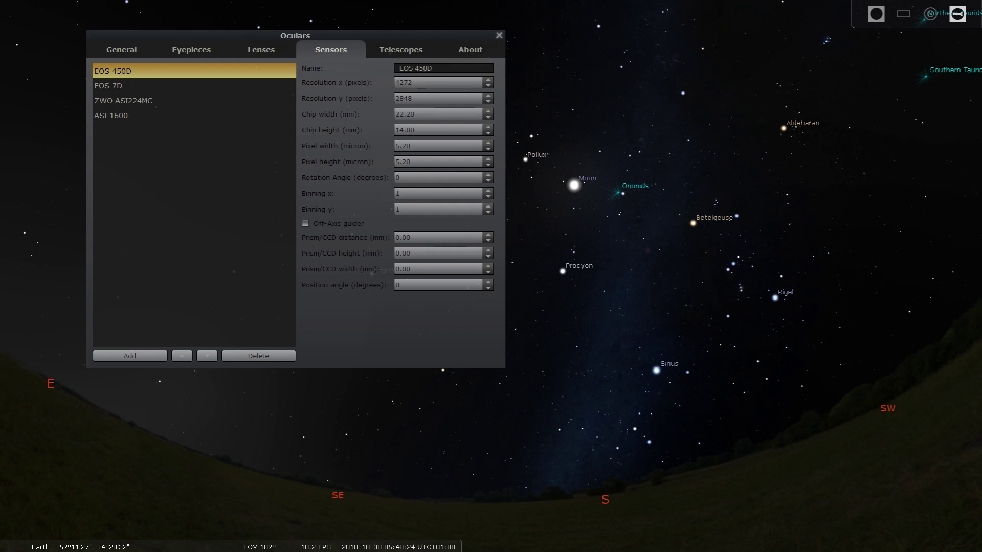
click(499, 35)
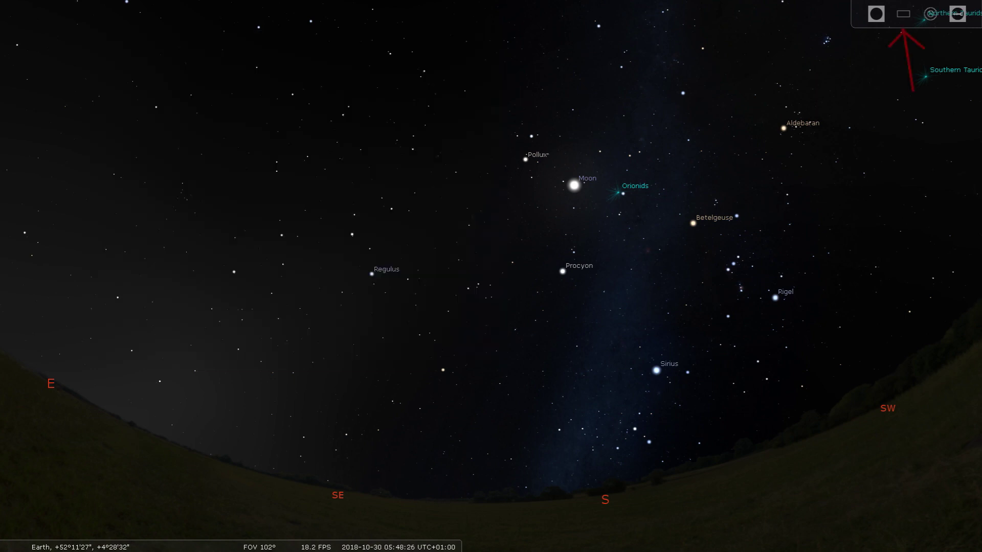
Step: Show the camera sensor frame, cycle through the configured sensors to compare their framing, and hide the frame
click(903, 14)
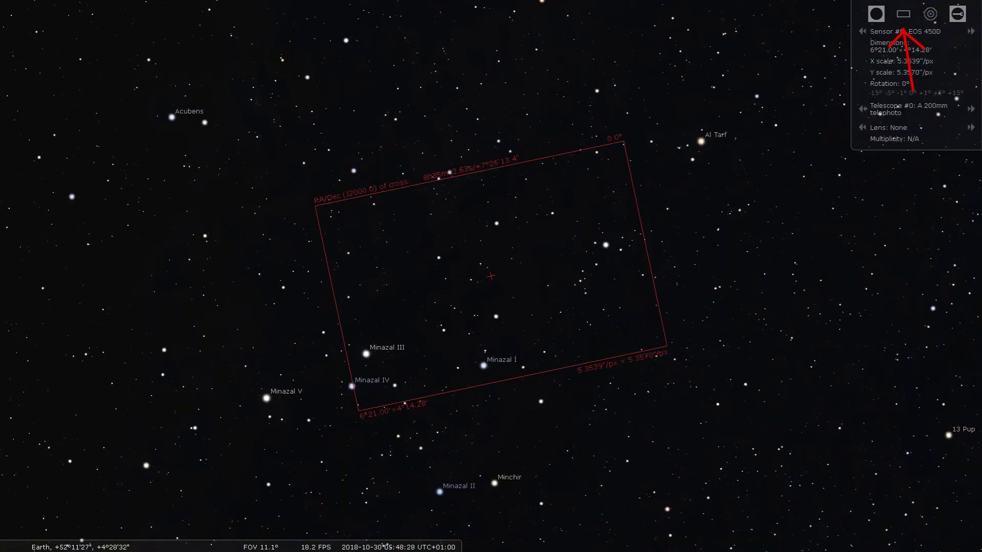
click(971, 32)
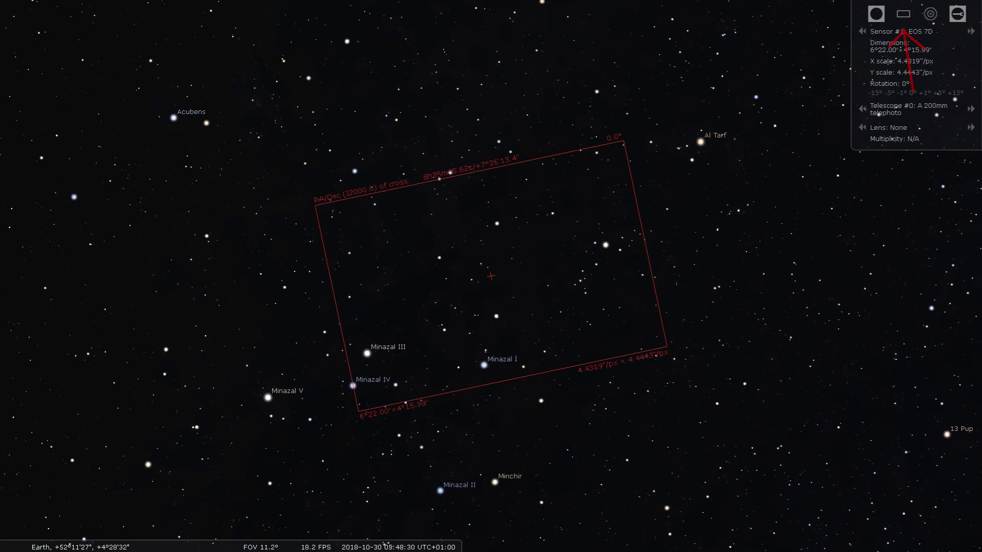
click(971, 32)
click(970, 31)
click(903, 13)
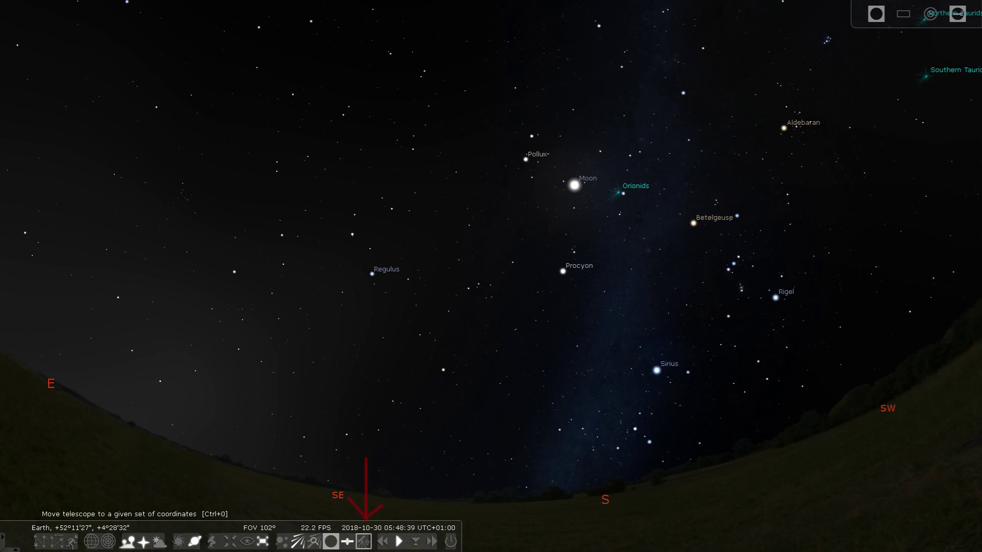
Step: Review the control, connection and device options for adding a new telescope, and leave telescope configuration without adding one
click(364, 541)
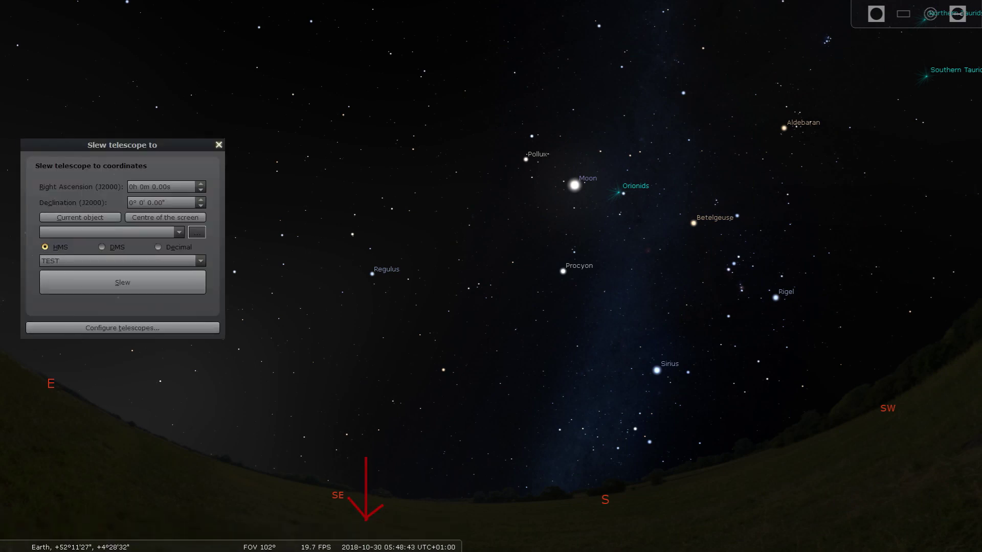
click(122, 328)
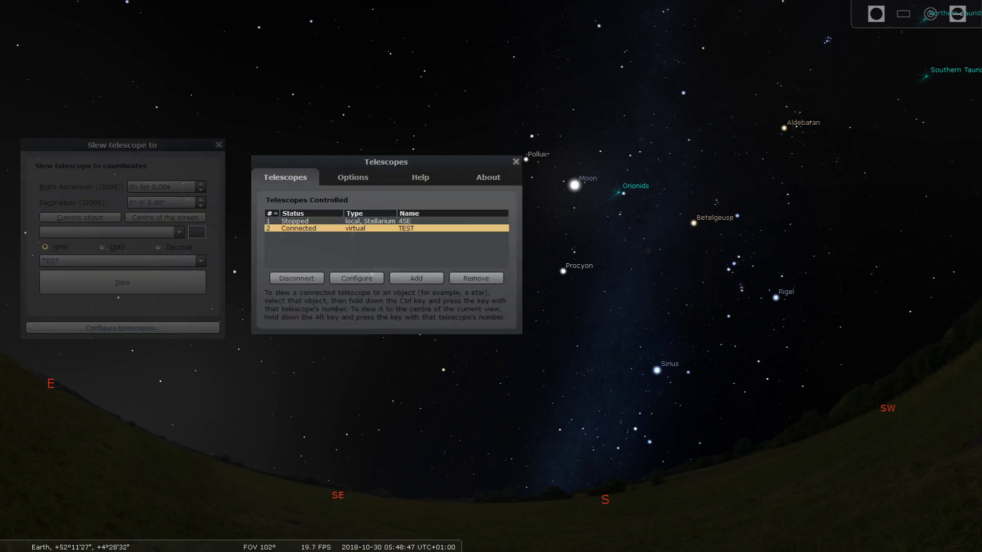
click(416, 278)
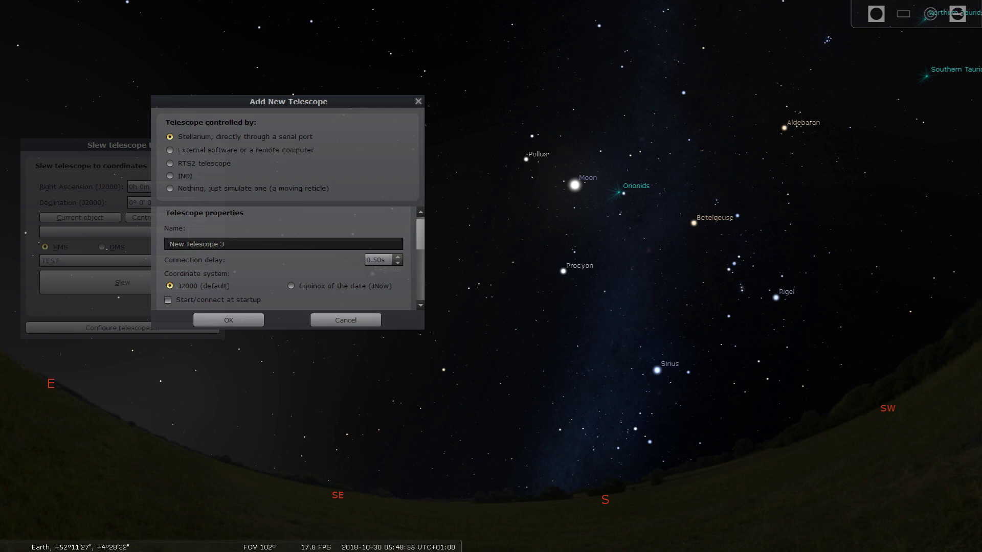
scroll(286, 255, down, 5)
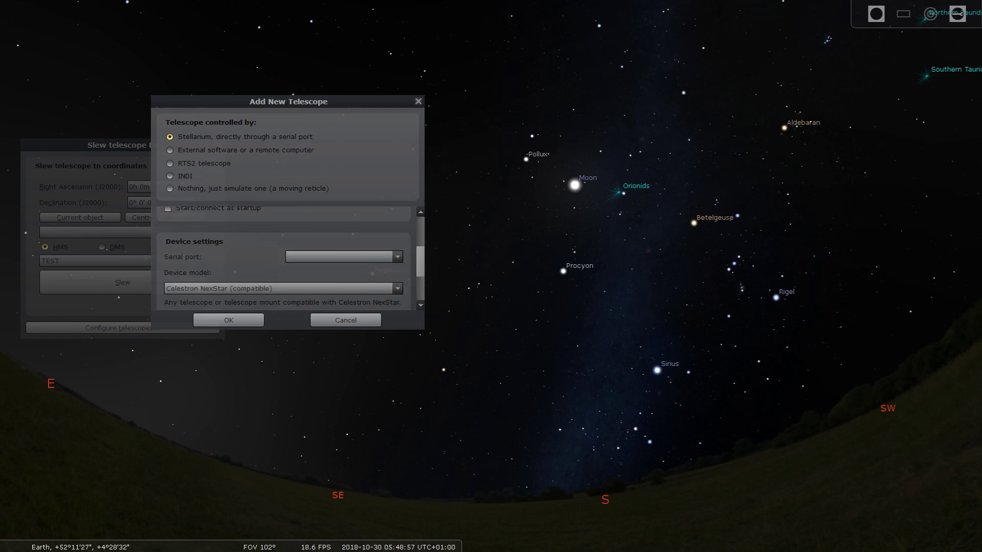
scroll(286, 258, up, 5)
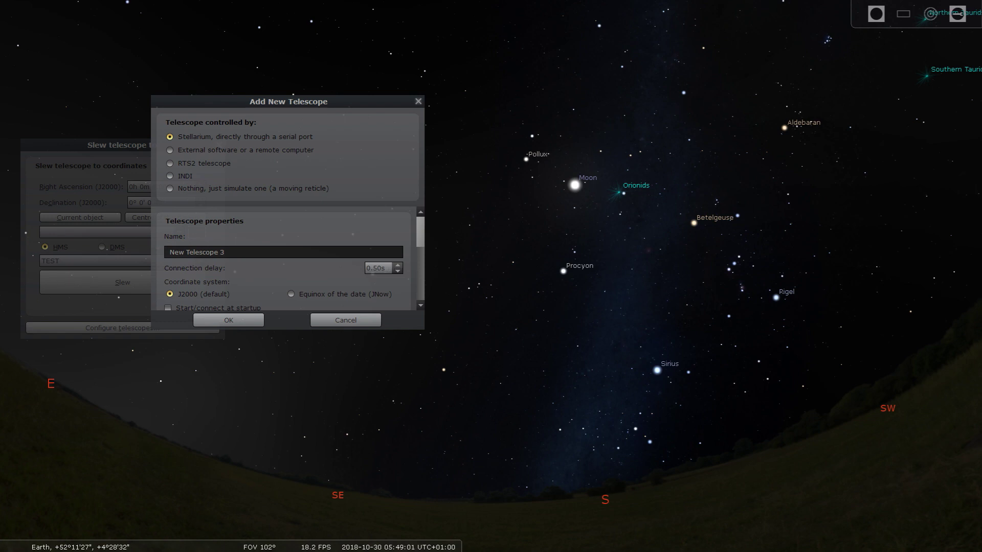
scroll(286, 258, down, 4)
scroll(286, 258, up, 4)
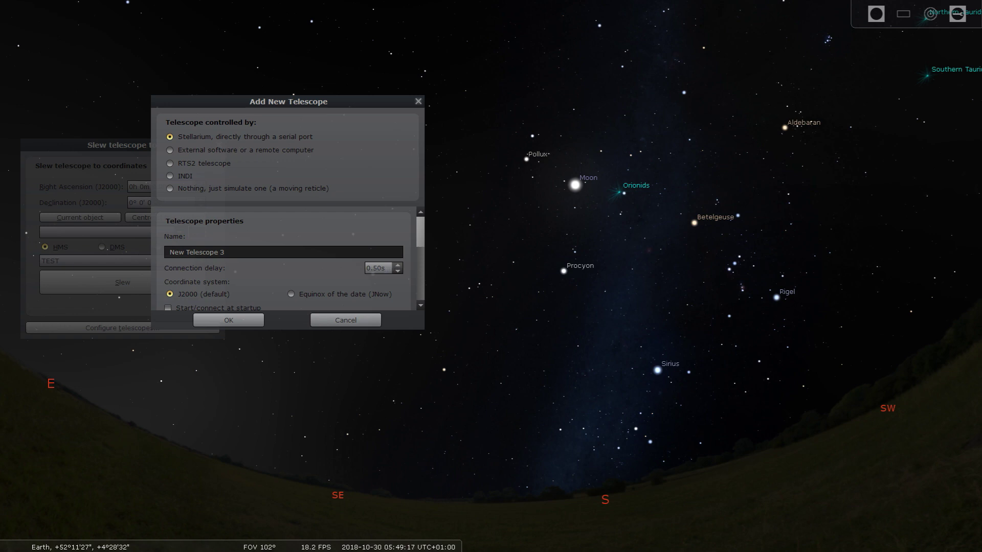
key(Escape)
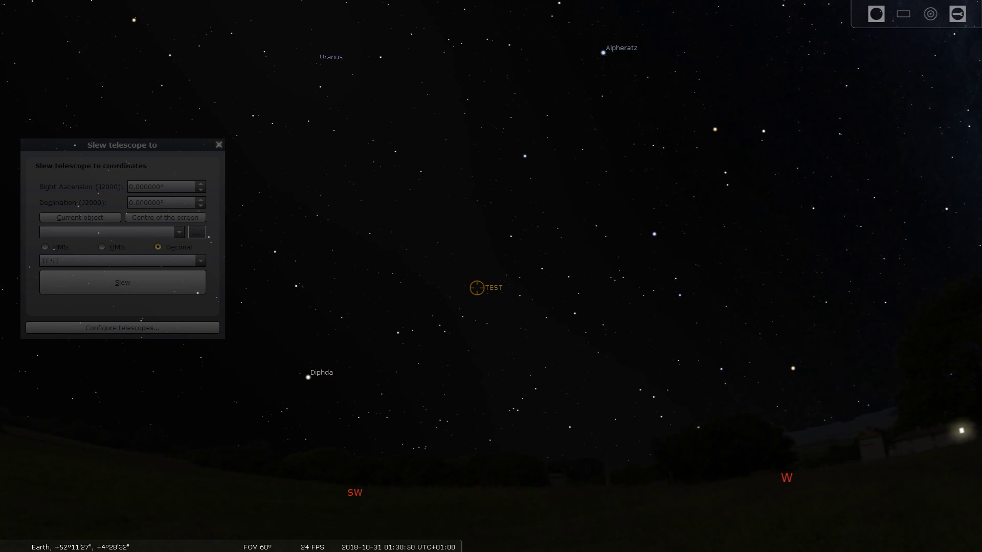
click(218, 145)
Step: Bring Orion into view and enable the DSS colored deep-sky survey in the sky viewing options
scroll(490, 276, down, 1)
drag(307, 205, 675, 366)
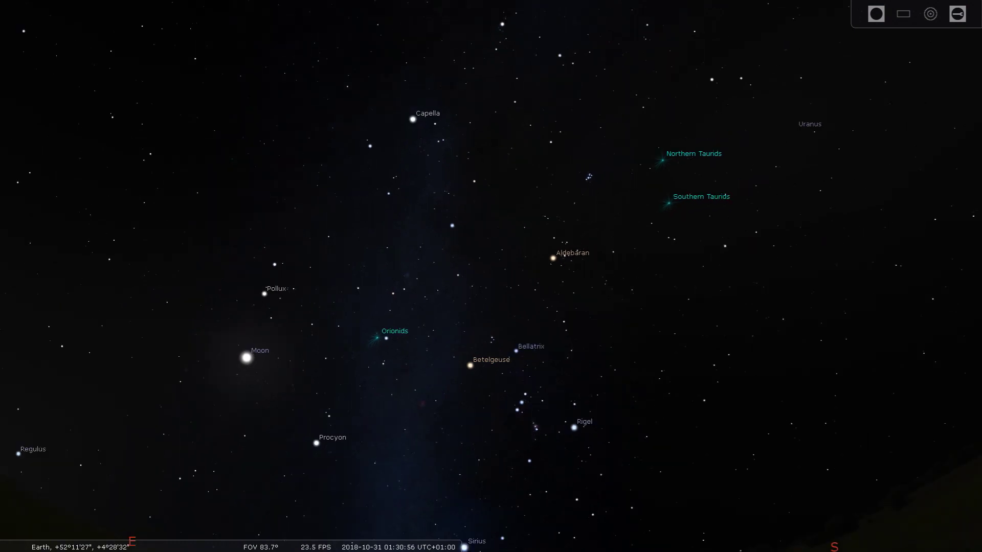
mouse_move(17, 305)
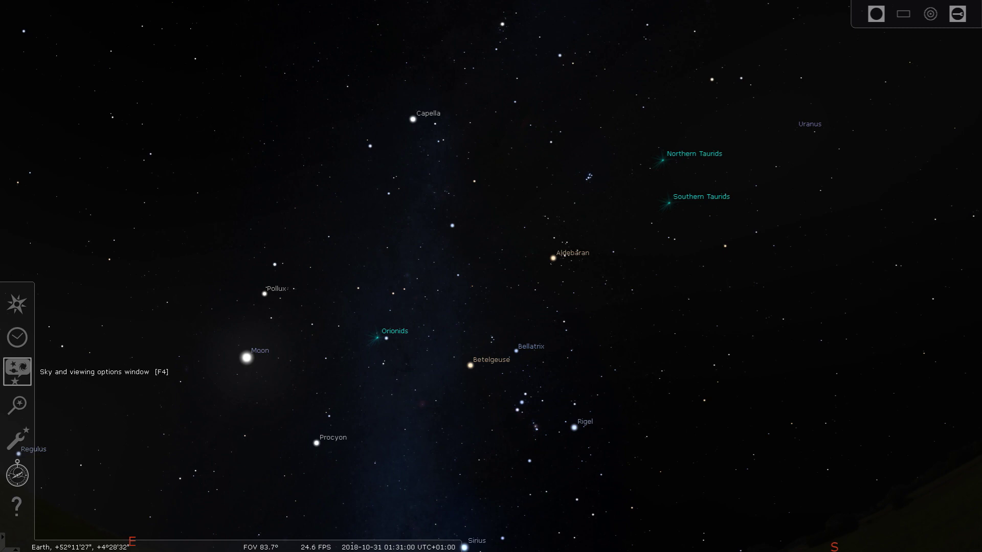
click(16, 372)
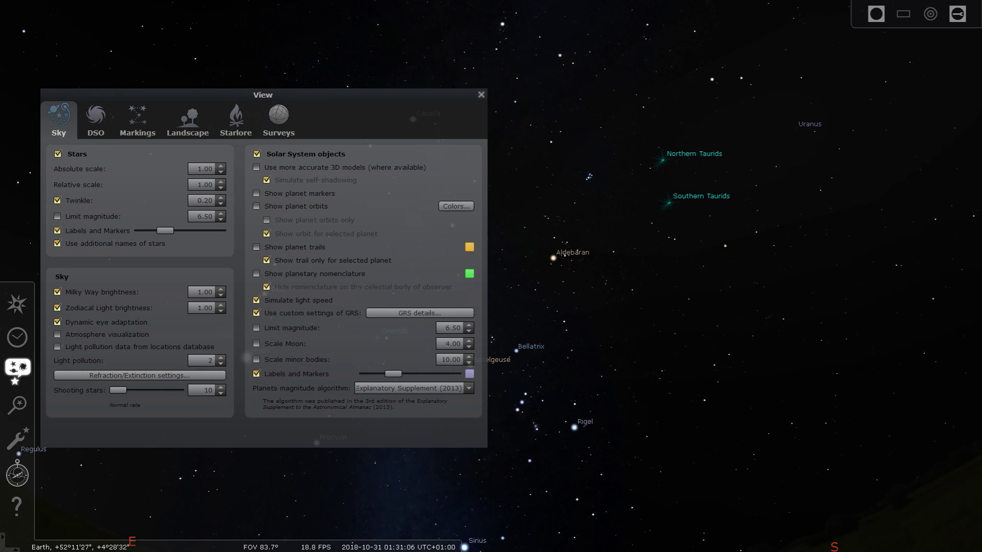
click(278, 120)
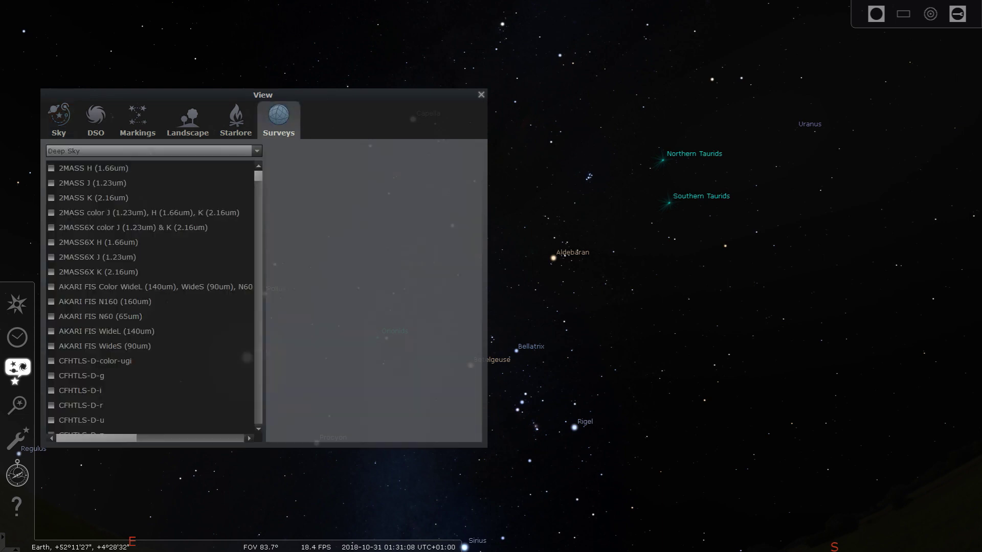
scroll(151, 296, down, 10)
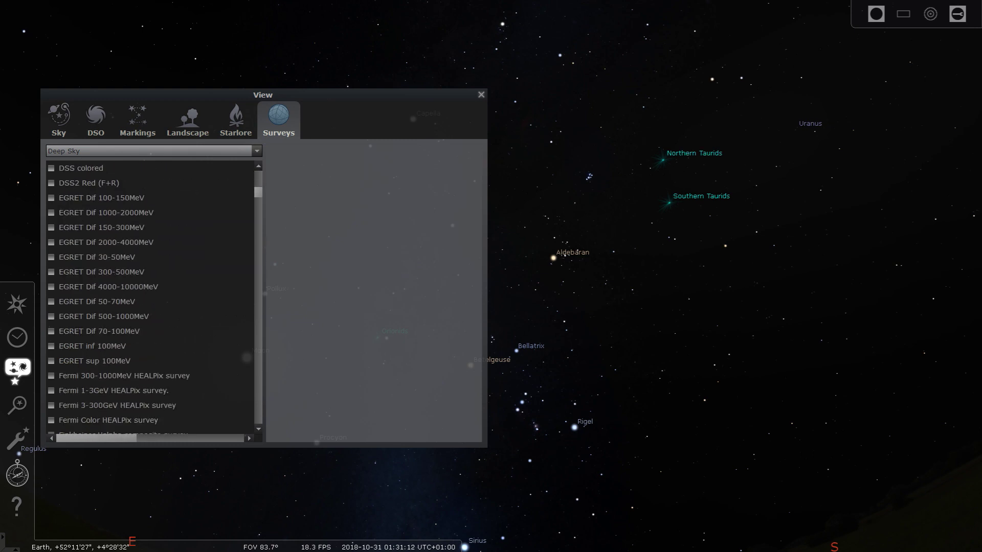
click(81, 167)
click(51, 167)
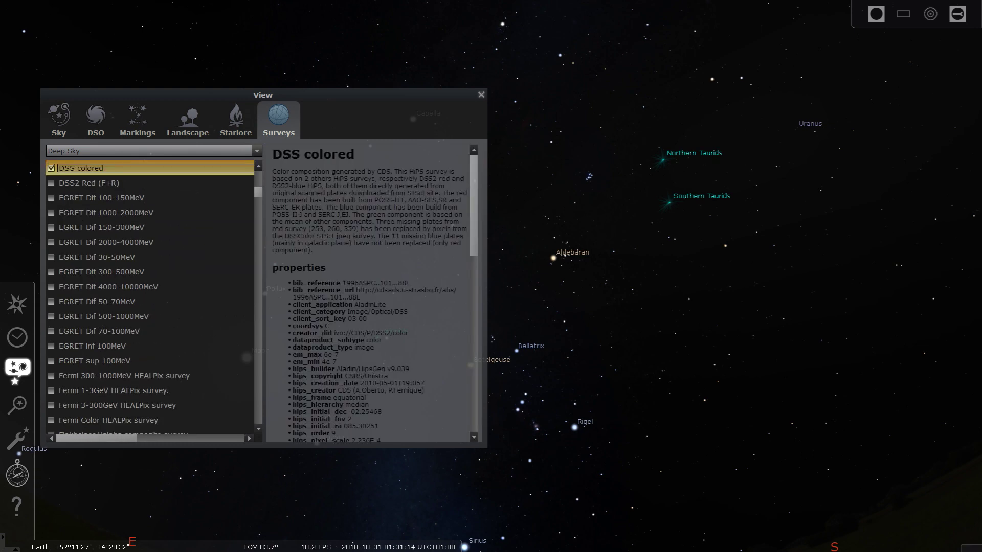
click(481, 95)
Step: Clear the accidental star selection and hide the stars, leaving the survey imagery displayed
click(492, 92)
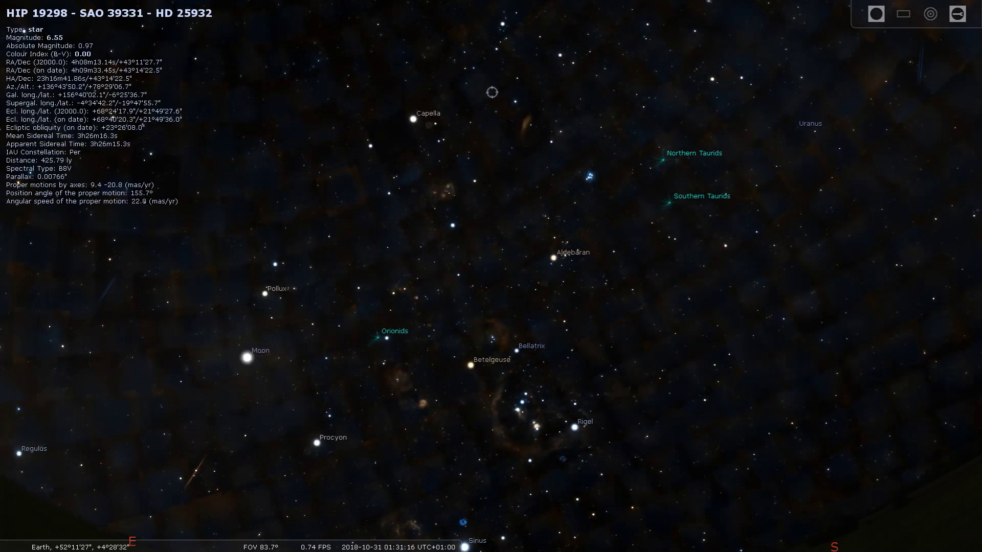
key(Escape)
key(s)
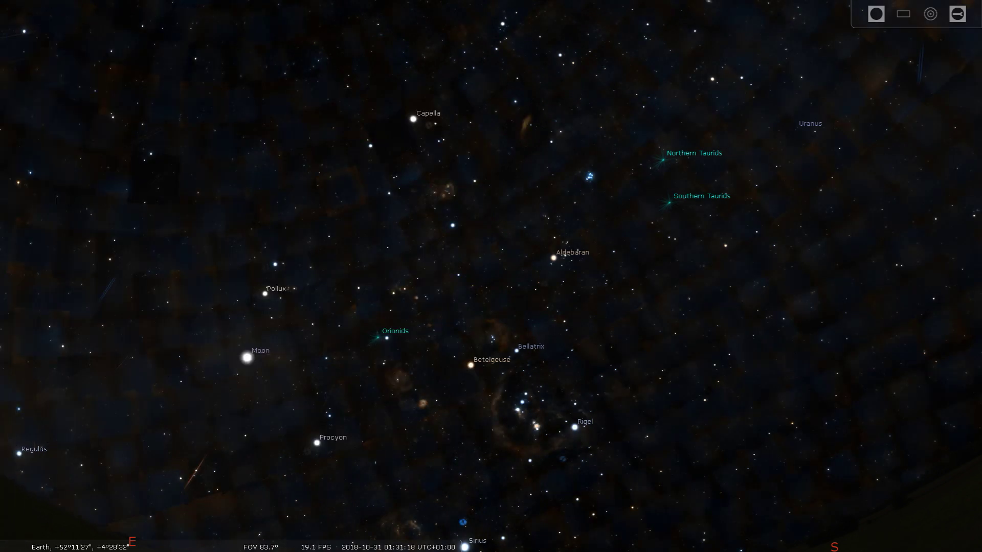
Step: Examine the DSS colored survey imagery around Orion, the Moon and the Taurids at different zoom levels
drag(491, 276, 484, 263)
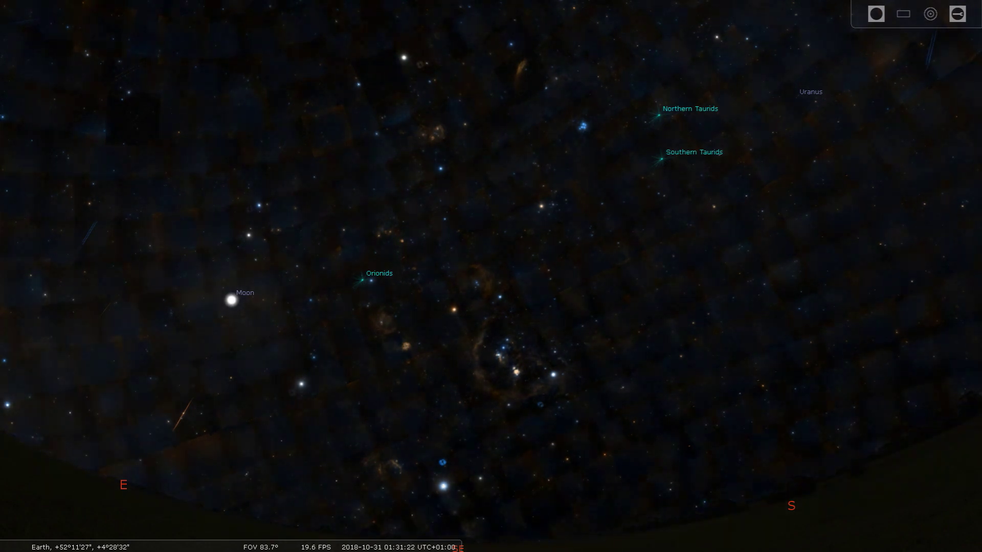
key(Page_Down)
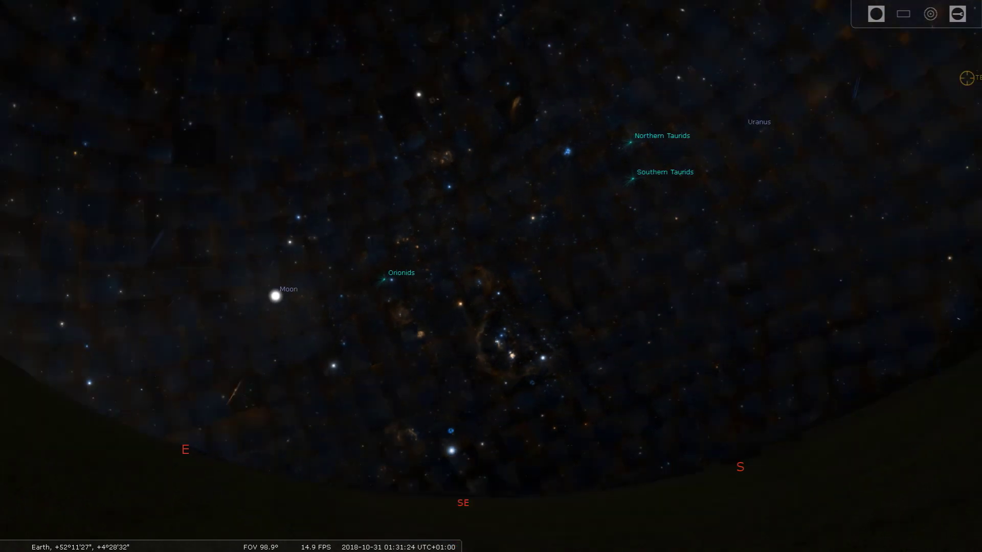
drag(491, 276, 319, 258)
scroll(491, 276, up, 2)
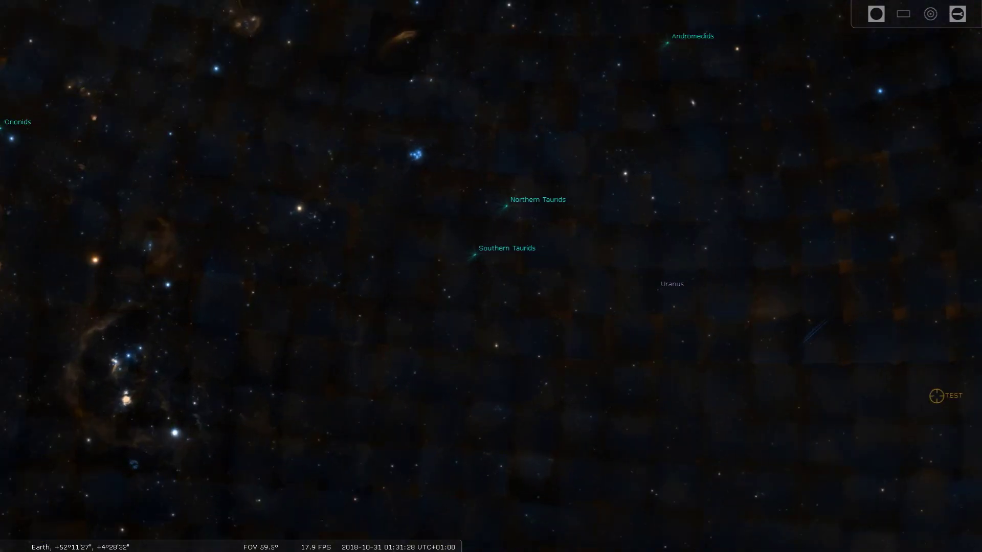
key(Left)
key(Page_Up)
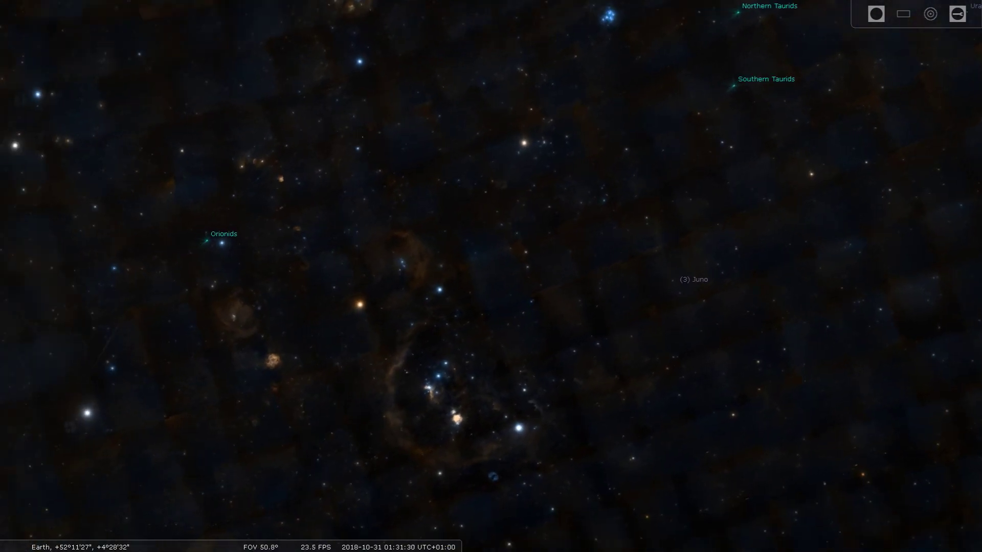
key(Left)
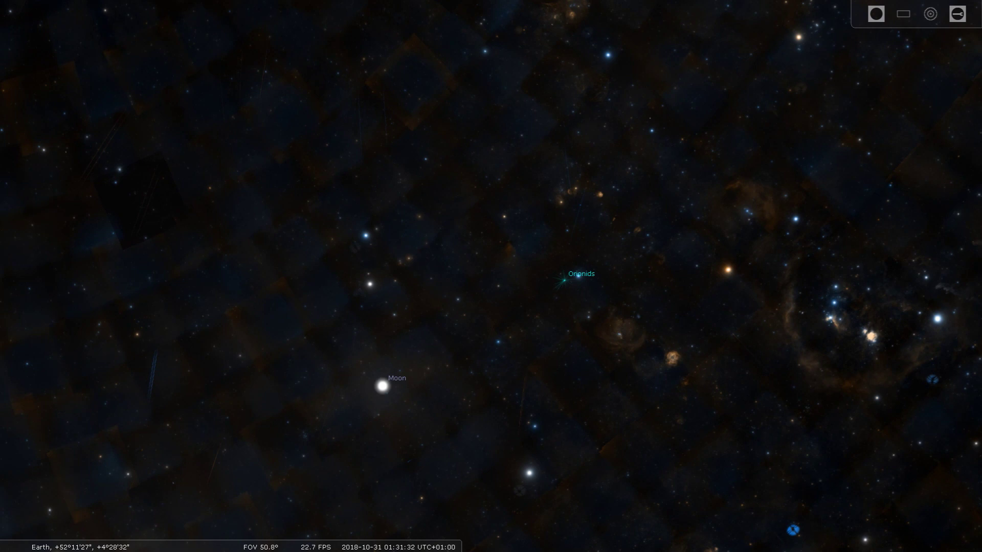
key(Right)
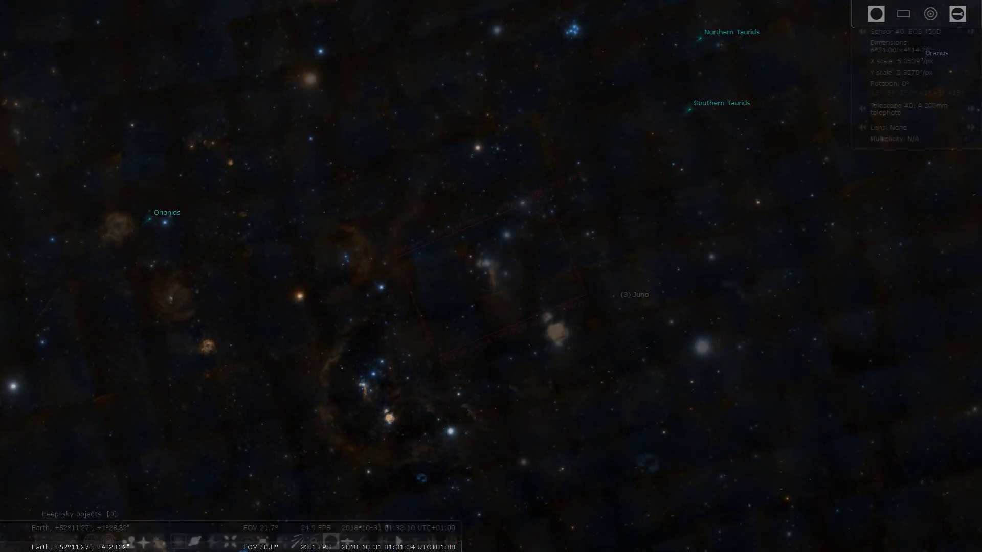
Step: Slew the TEST telescope to the coordinates at the centre of the screen, inside the sensor frame in Orion
click(330, 541)
click(364, 541)
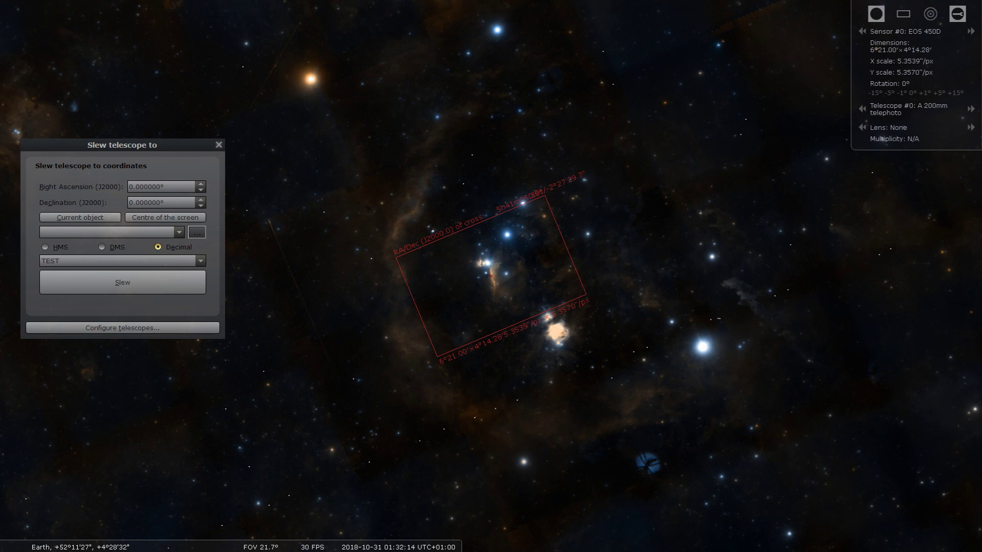
scroll(491, 277, down, 1)
scroll(491, 277, down, 5)
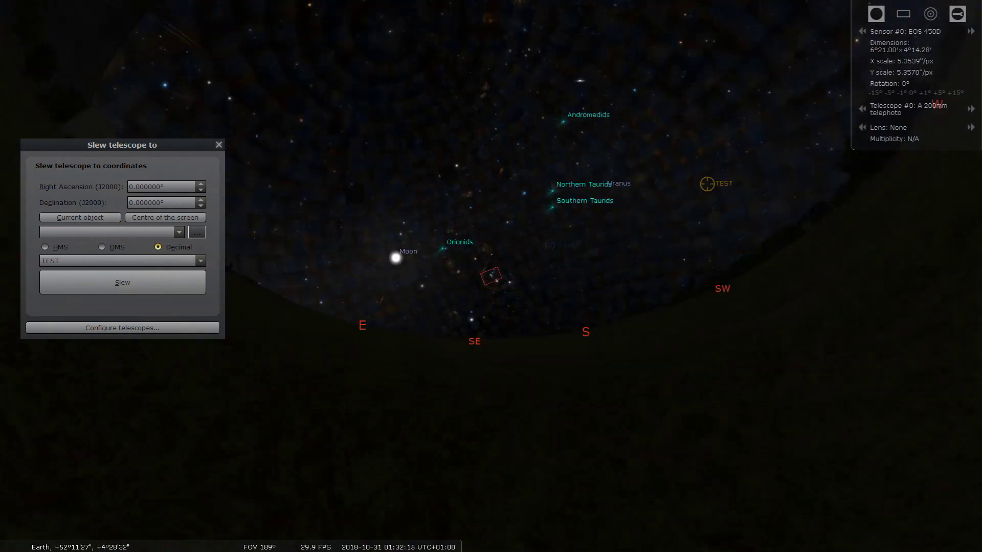
key(alt+c)
key(alt+s)
scroll(491, 277, up, 5)
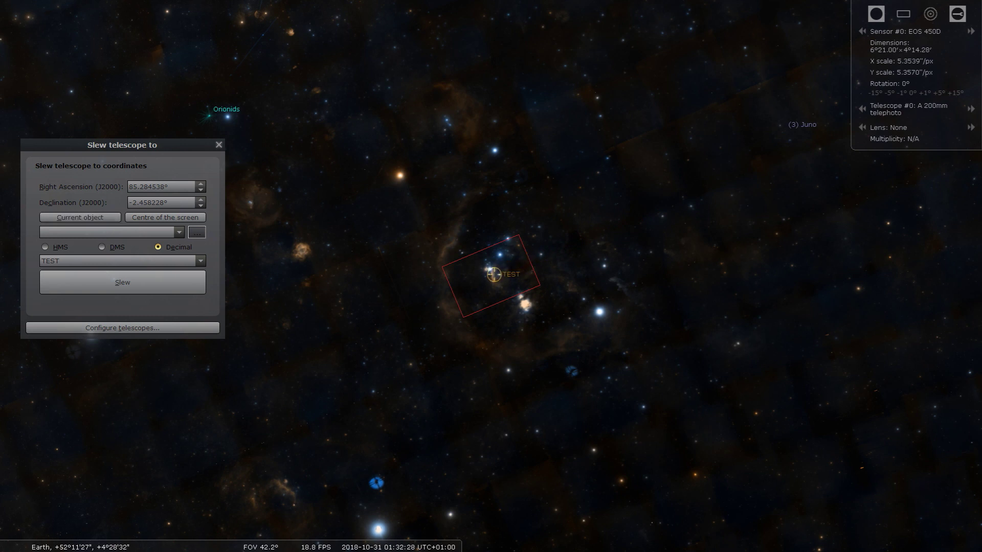
scroll(491, 277, down, 5)
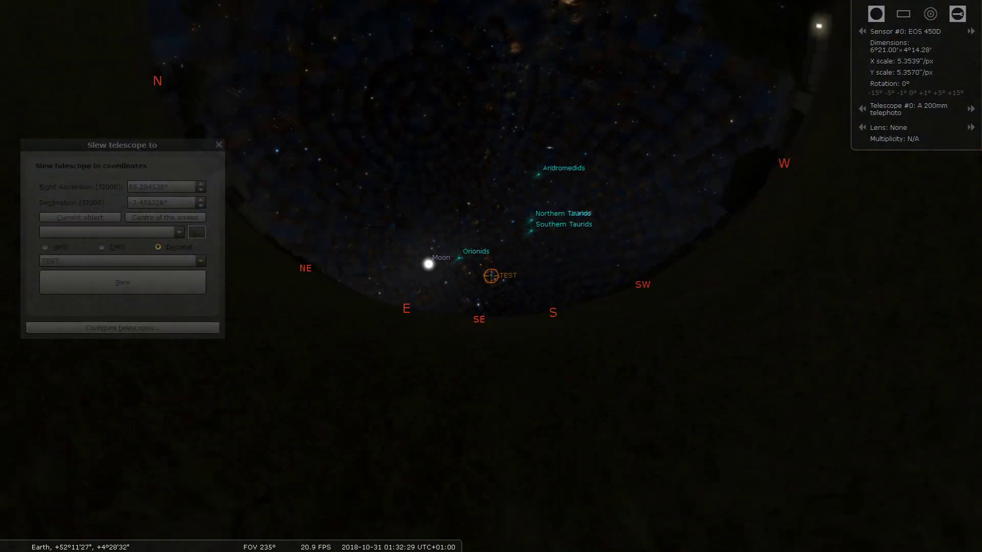